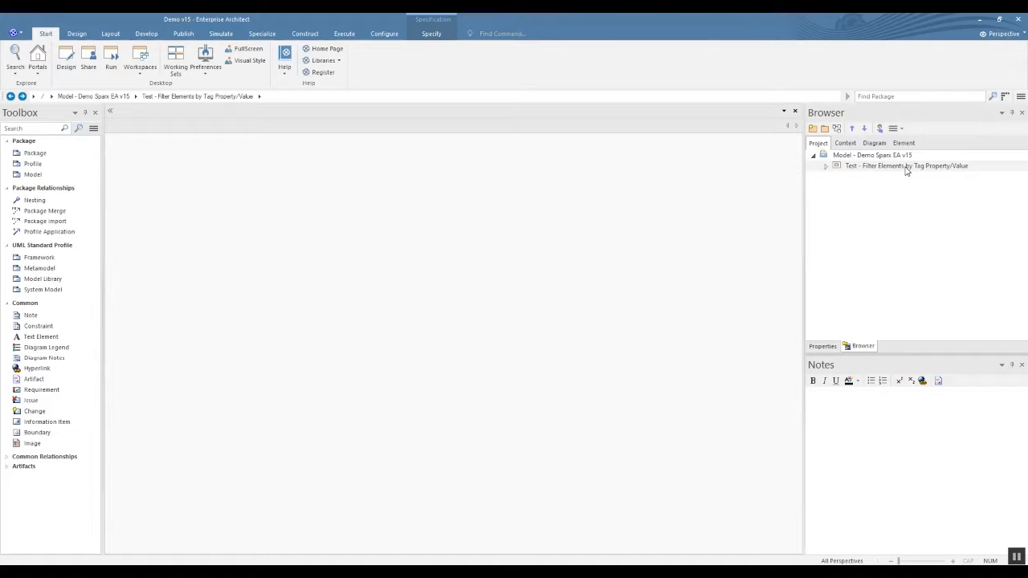
# Open the Test - Filter Elements by Tag Property/Value package diagram and go into its Class Diagram
pyautogui.click(850, 156)
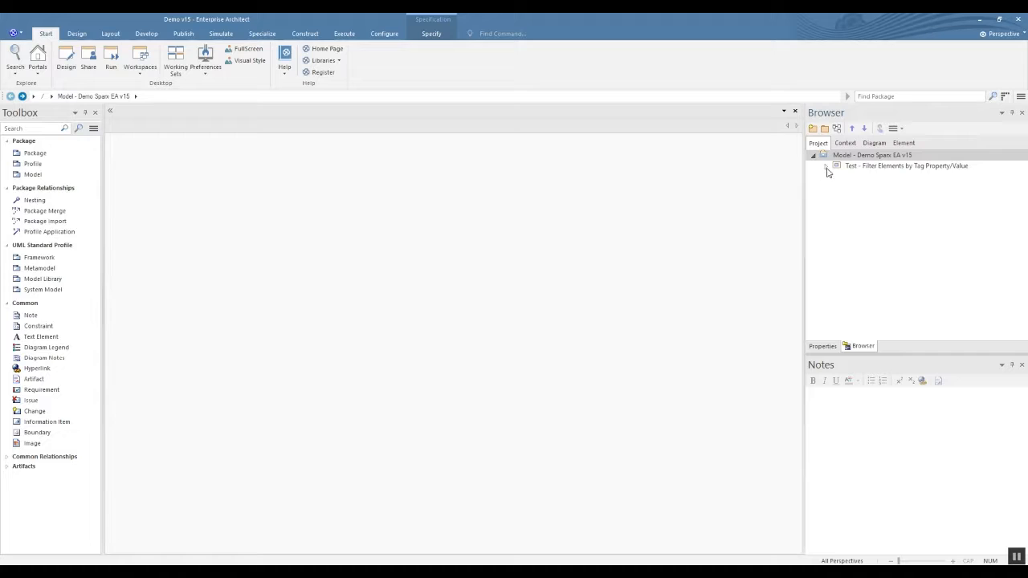
pyautogui.click(825, 166)
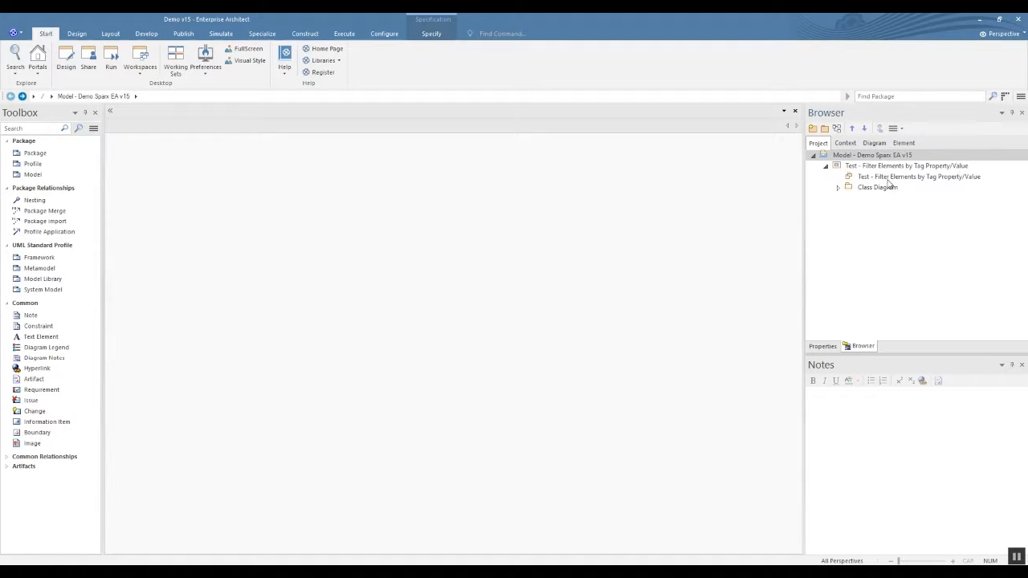
pyautogui.click(826, 165)
pyautogui.click(829, 165)
pyautogui.doubleClick(884, 177)
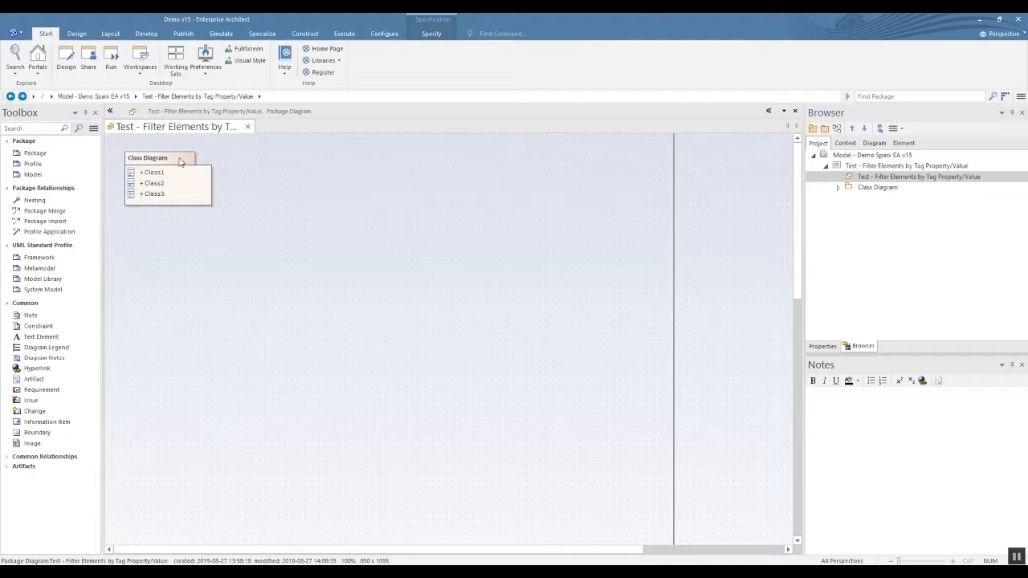
pyautogui.doubleClick(179, 195)
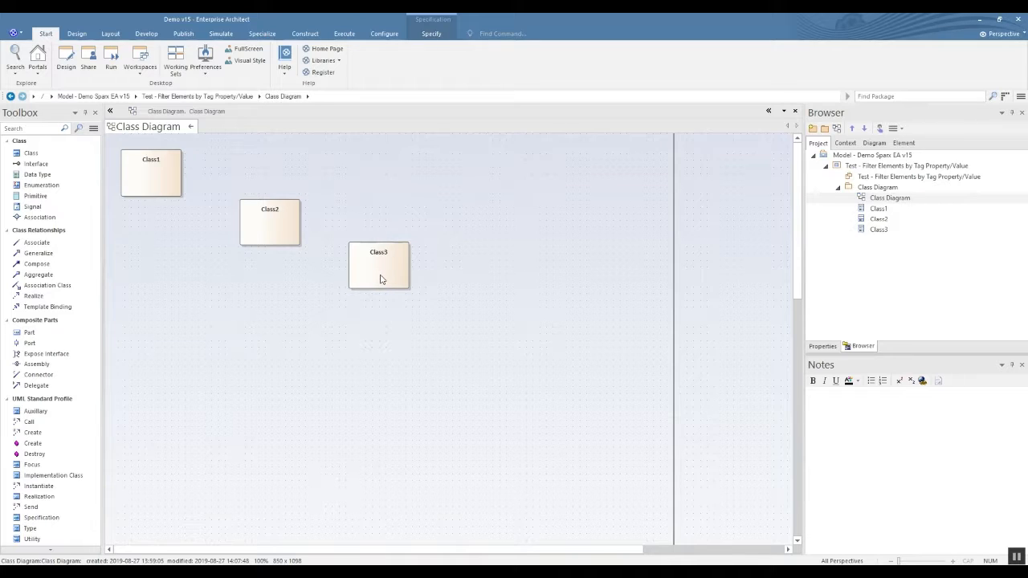
# Examine the tagged values in Class1's properties, keeping the dialog clear of the diagram's classes, and close it
pyautogui.doubleClick(163, 169)
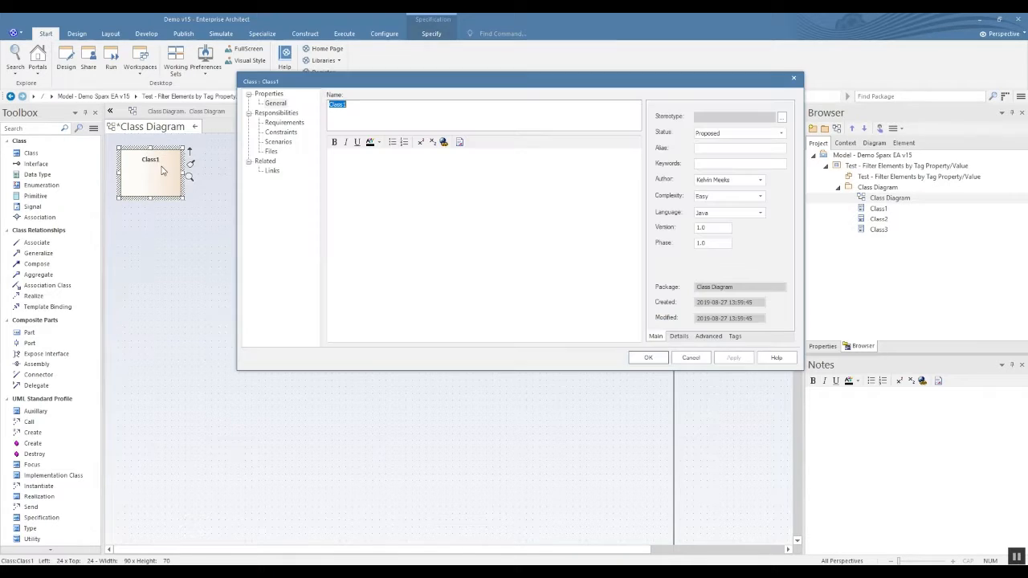
pyautogui.click(734, 336)
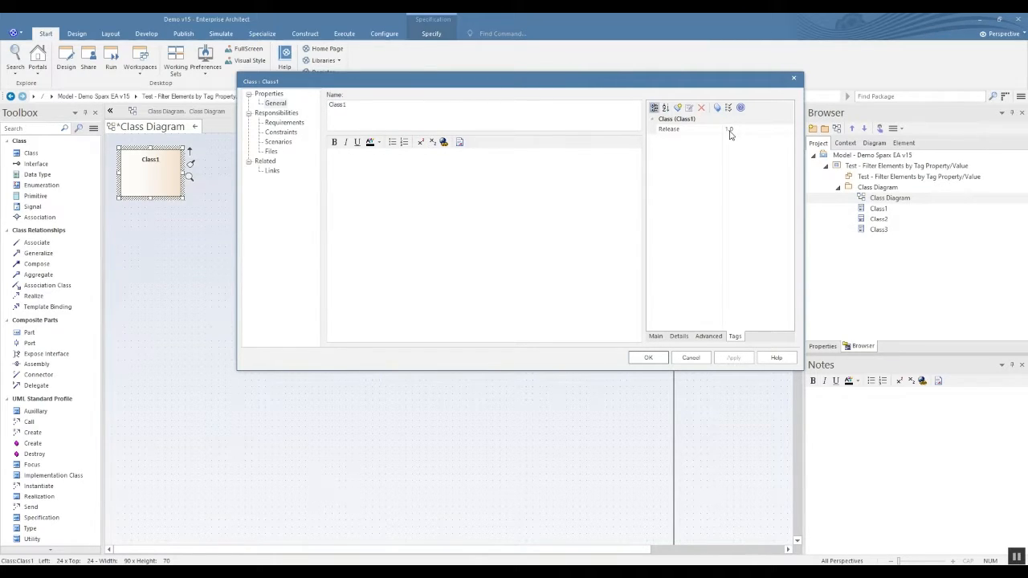
pyautogui.moveTo(615, 89); pyautogui.dragTo(805, 83)
pyautogui.moveTo(428, 113); pyautogui.dragTo(505, 114)
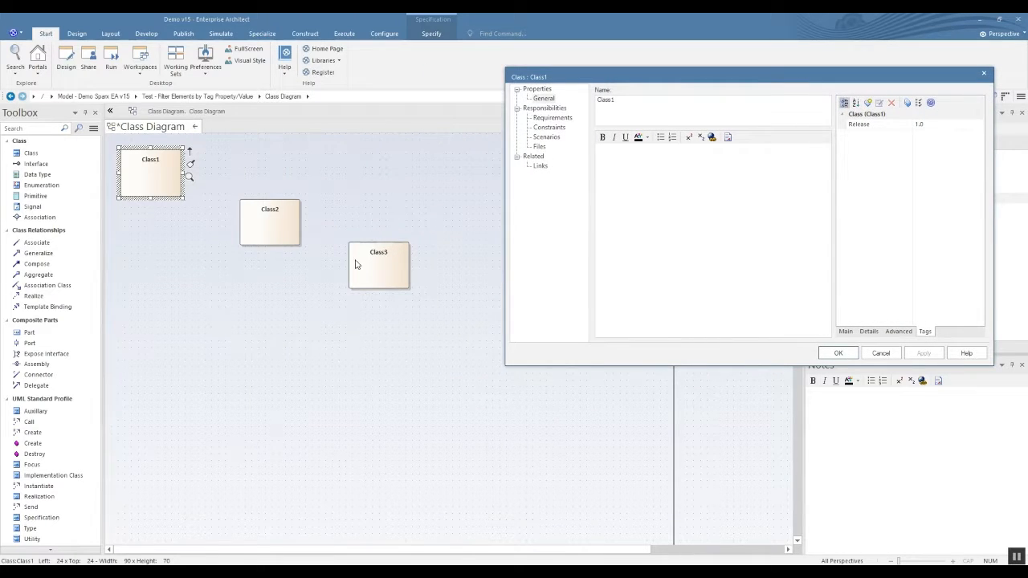
pyautogui.click(837, 353)
# Examine the Release tag in the properties of Class2 and of Class3
pyautogui.doubleClick(268, 217)
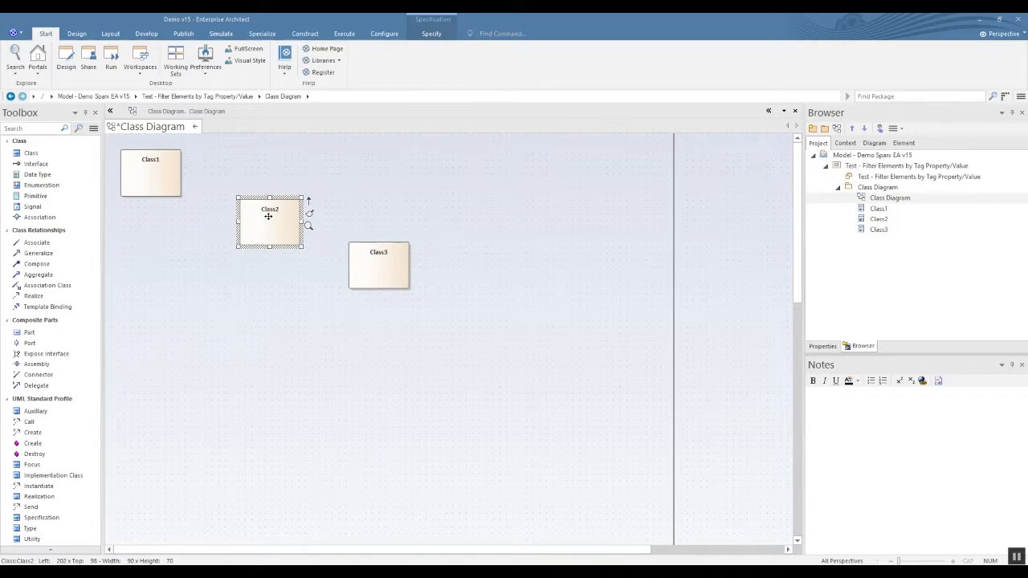
pyautogui.click(924, 332)
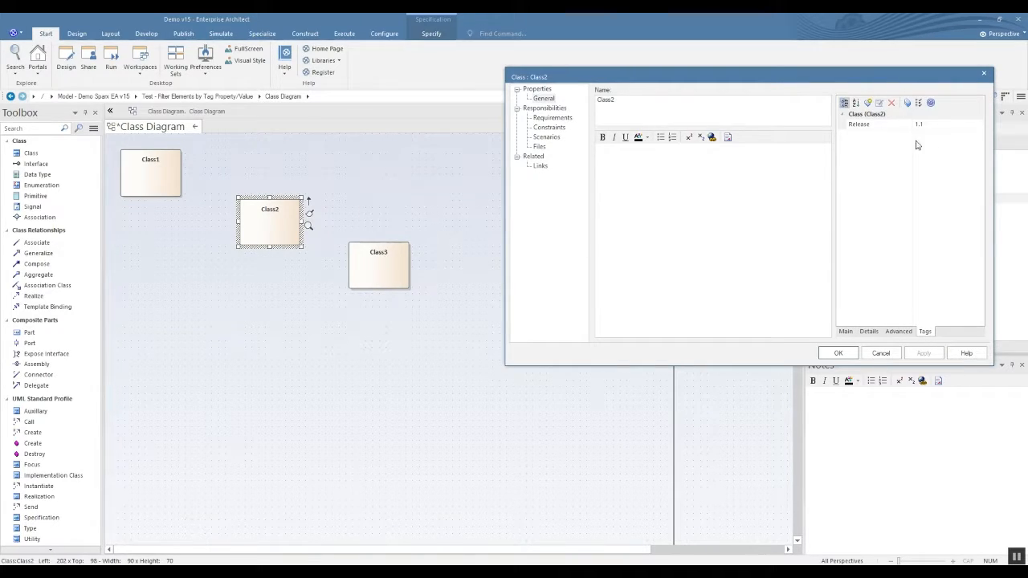
pyautogui.click(838, 358)
pyautogui.doubleClick(402, 269)
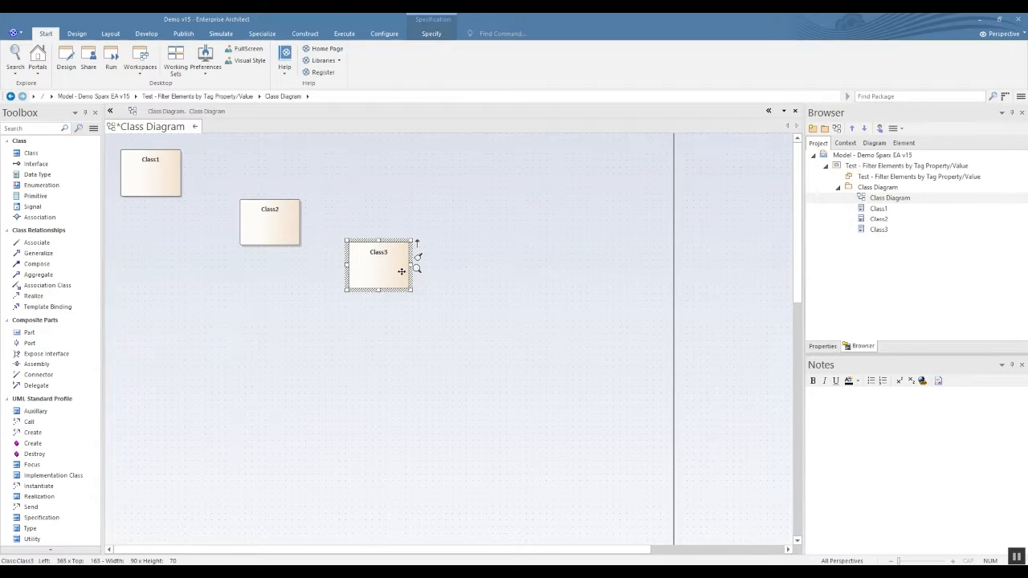
pyautogui.click(924, 332)
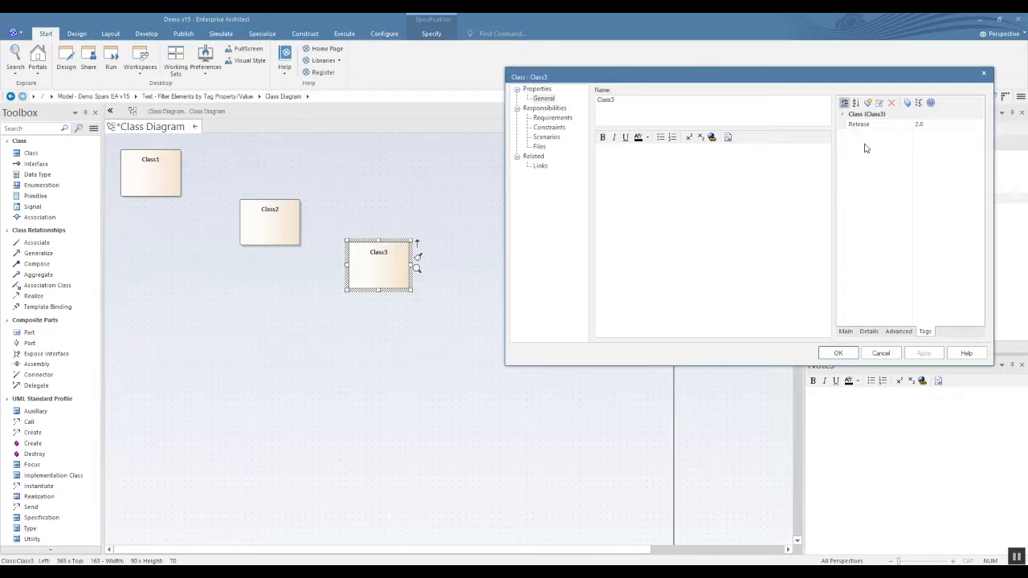
pyautogui.click(841, 355)
# Reposition Class3 at about left 419, top 174 and Class2 at about left 211, top 100 on the diagram
pyautogui.moveTo(368, 267); pyautogui.dragTo(409, 278)
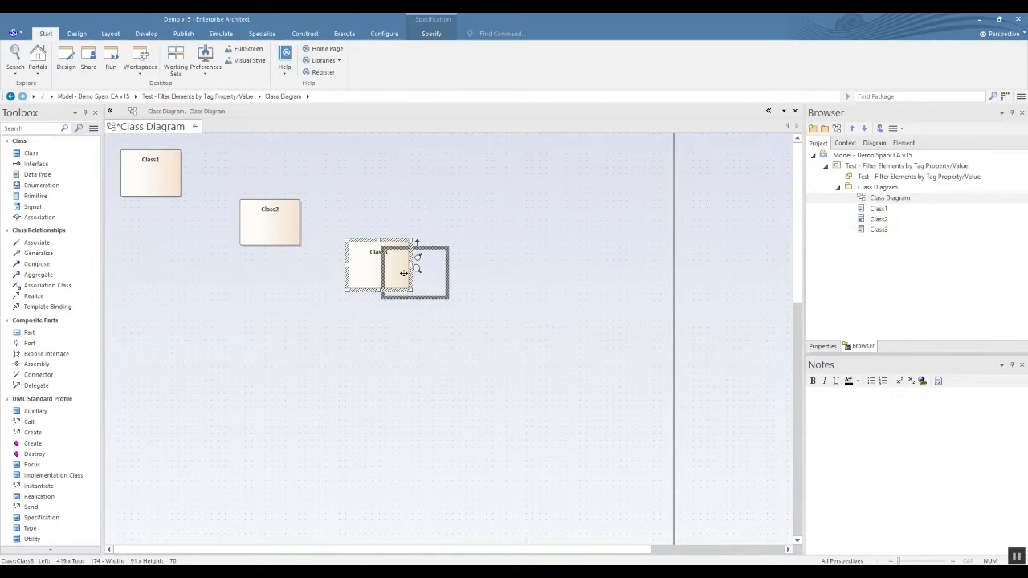
pyautogui.click(287, 243)
pyautogui.moveTo(287, 243); pyautogui.dragTo(292, 240)
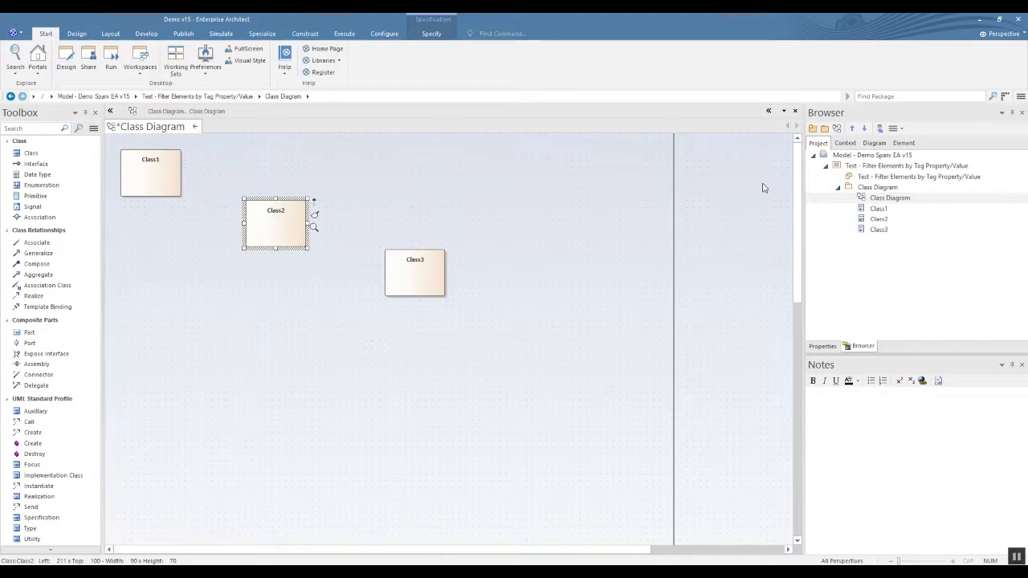
# Show the Diagram Filters window for the class diagram
pyautogui.click(76, 36)
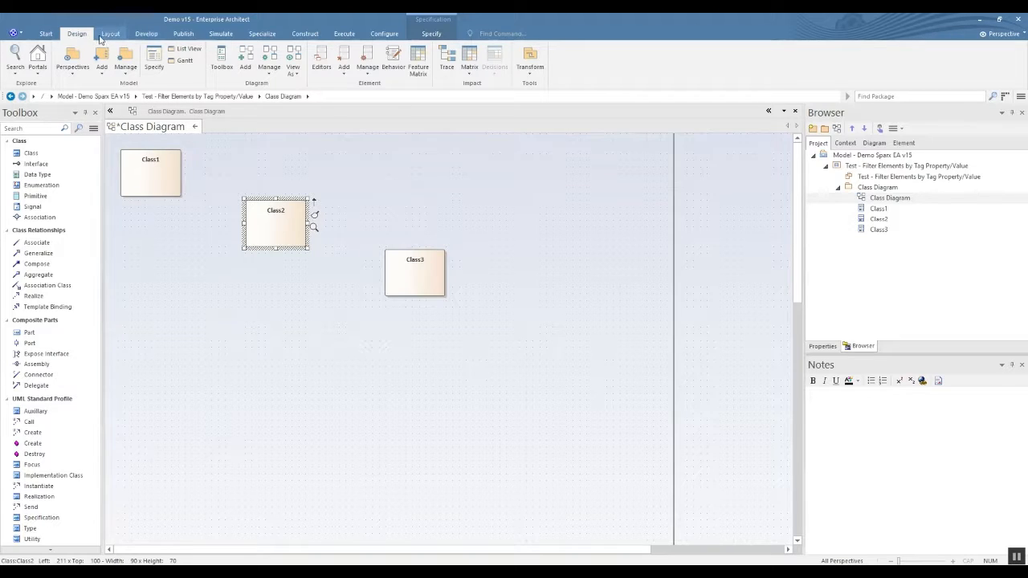
pyautogui.click(109, 36)
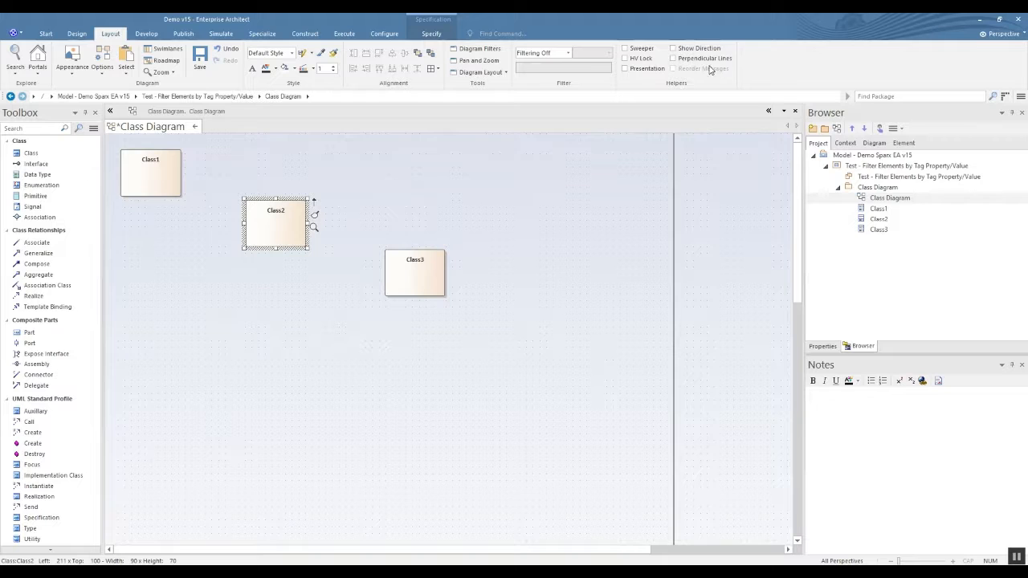
pyautogui.click(480, 50)
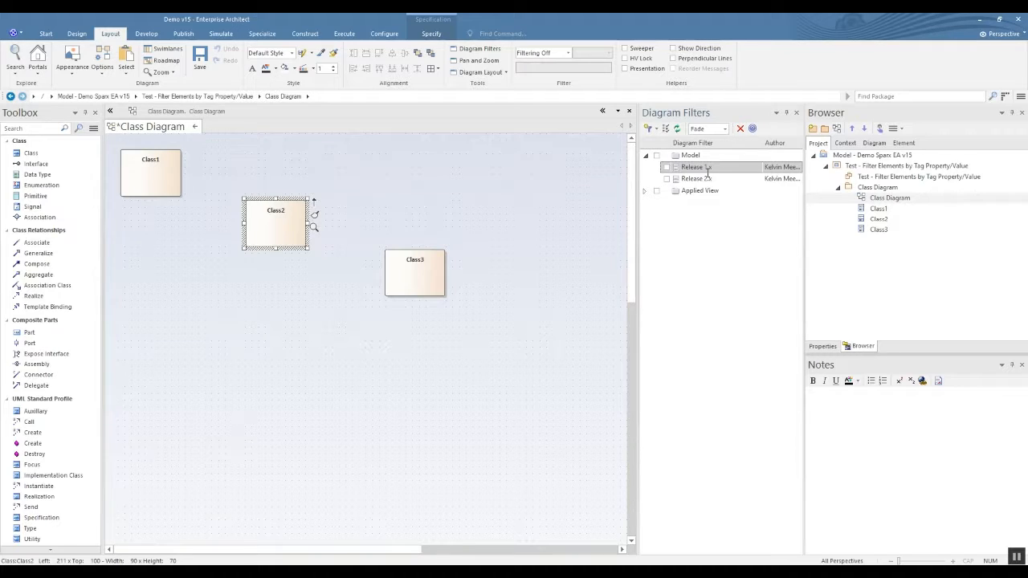
# Review the Release 1.x filter's definition, including the condition operators available for its Property and Value fields
pyautogui.rightClick(701, 169)
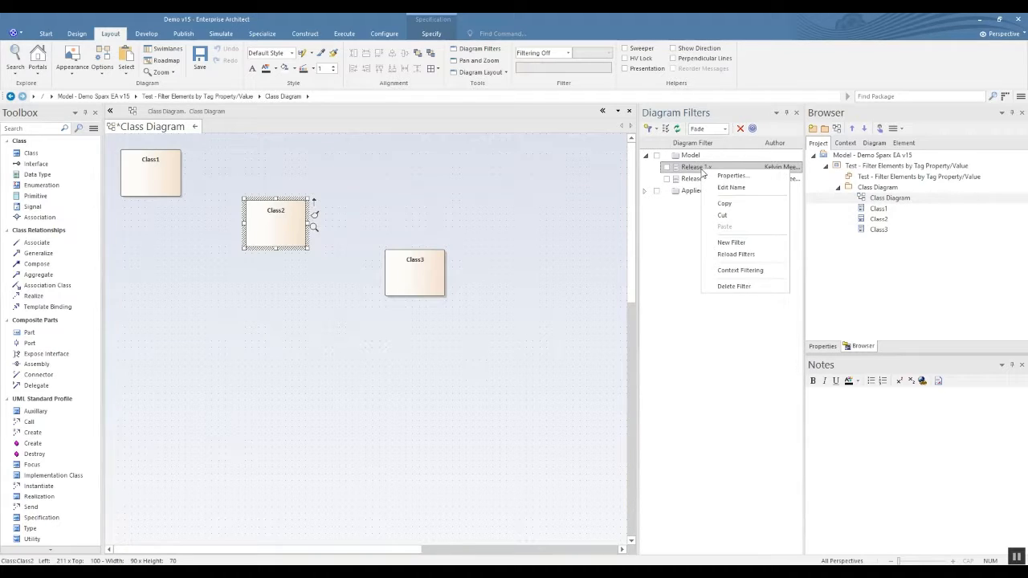
pyautogui.click(739, 187)
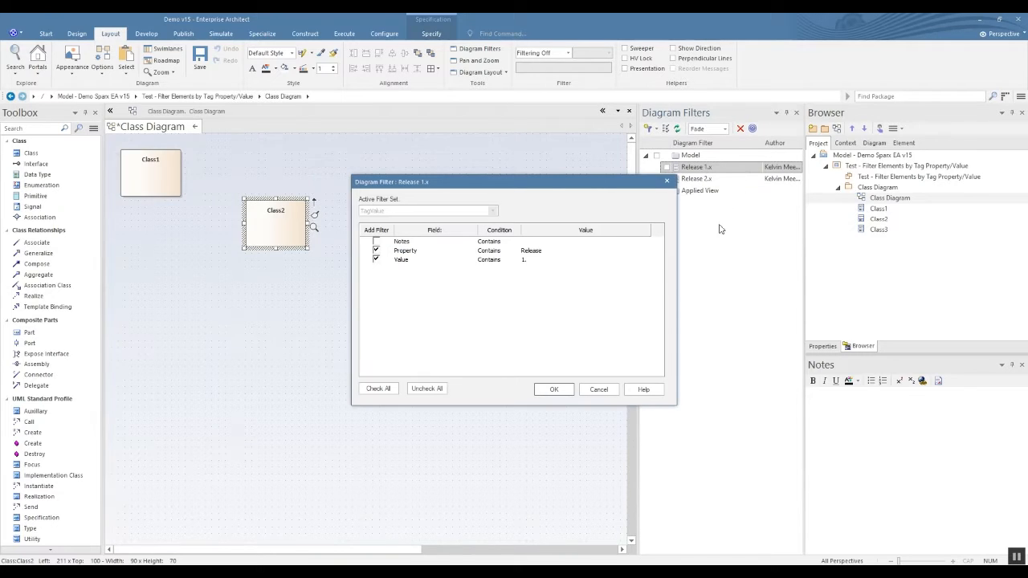
pyautogui.click(411, 252)
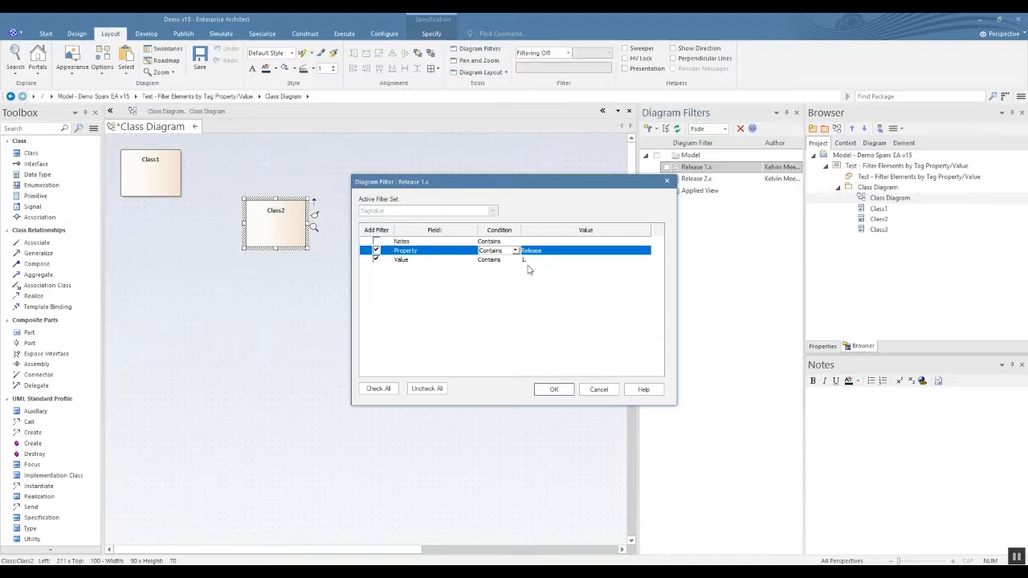
pyautogui.click(514, 251)
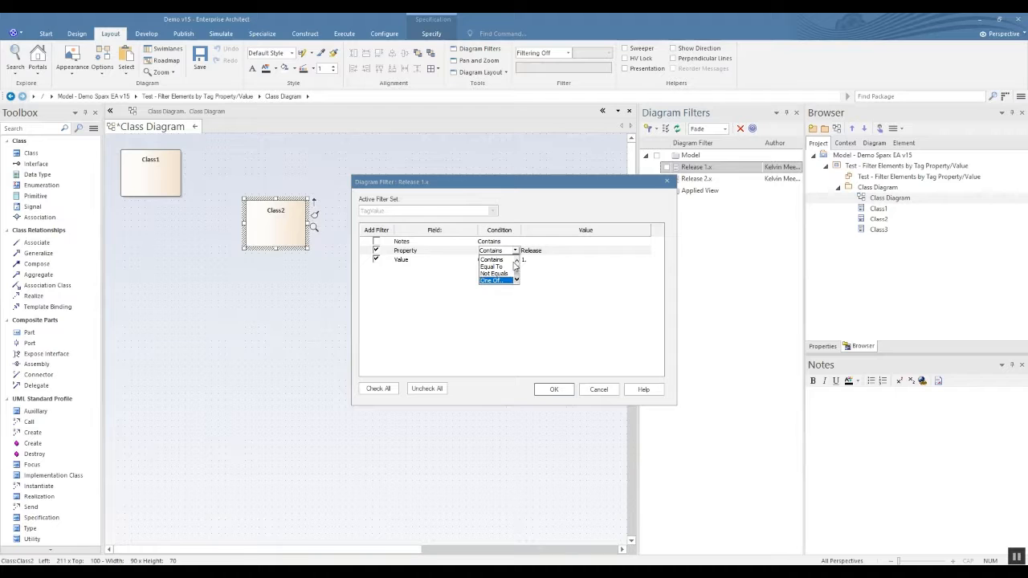
pyautogui.click(529, 270)
pyautogui.click(503, 261)
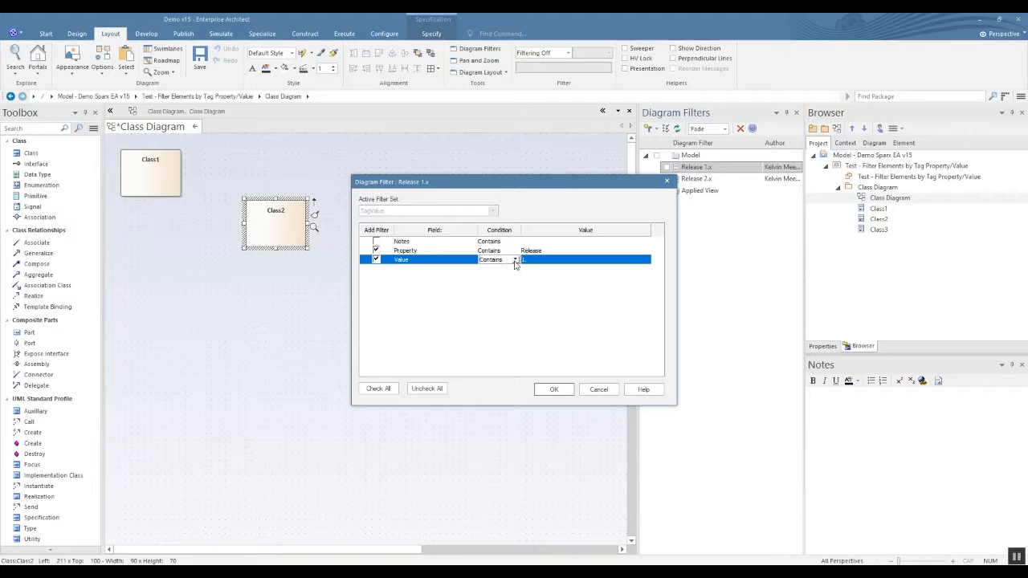
pyautogui.click(514, 261)
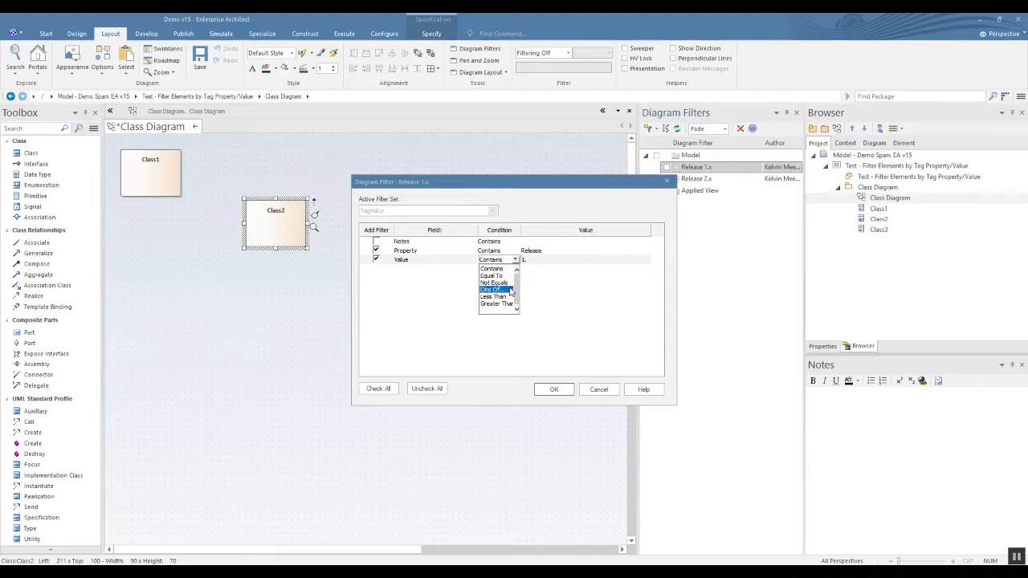
pyautogui.click(541, 284)
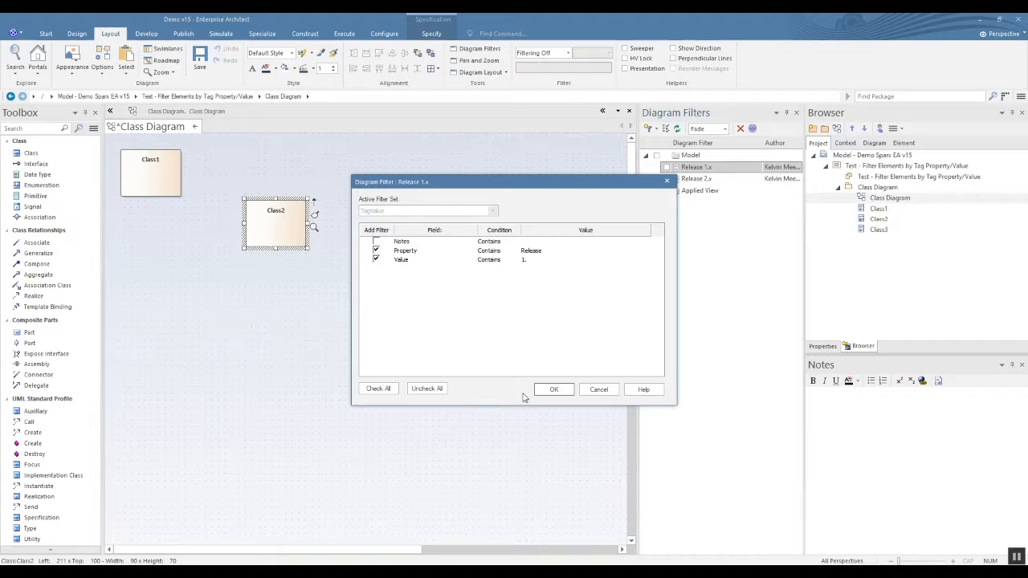
pyautogui.click(560, 392)
# Check Class3's properties and review the Property and Value conditions of the Release 2.x filter
pyautogui.click(434, 285)
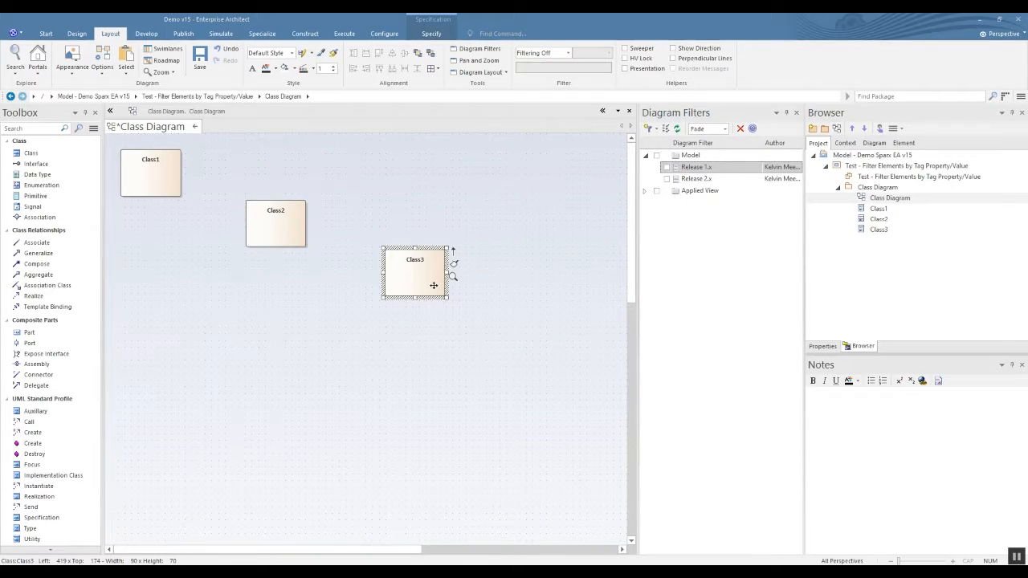
pyautogui.doubleClick(433, 285)
pyautogui.click(983, 74)
pyautogui.click(695, 180)
pyautogui.rightClick(695, 180)
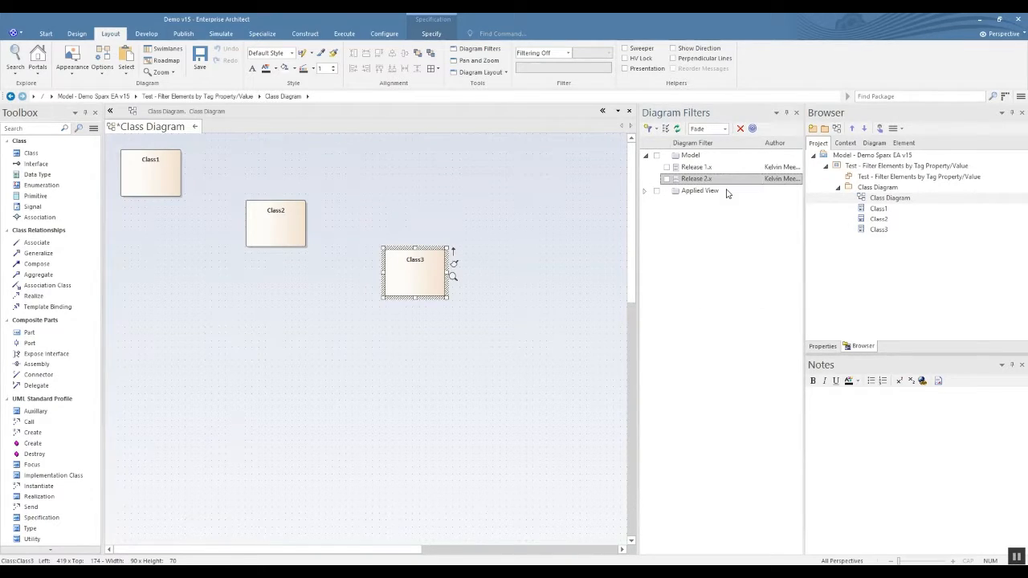
pyautogui.click(726, 188)
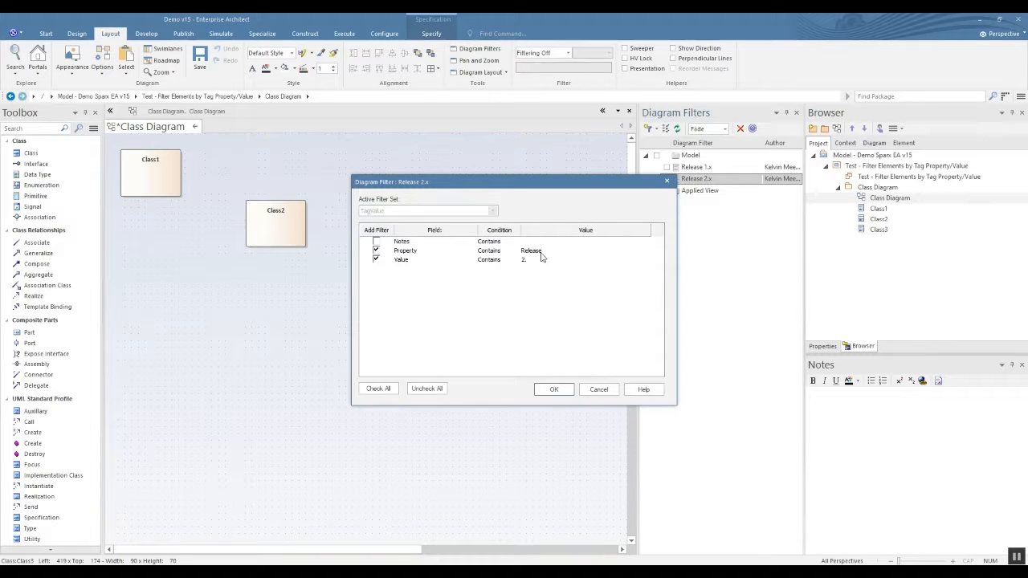
pyautogui.click(562, 390)
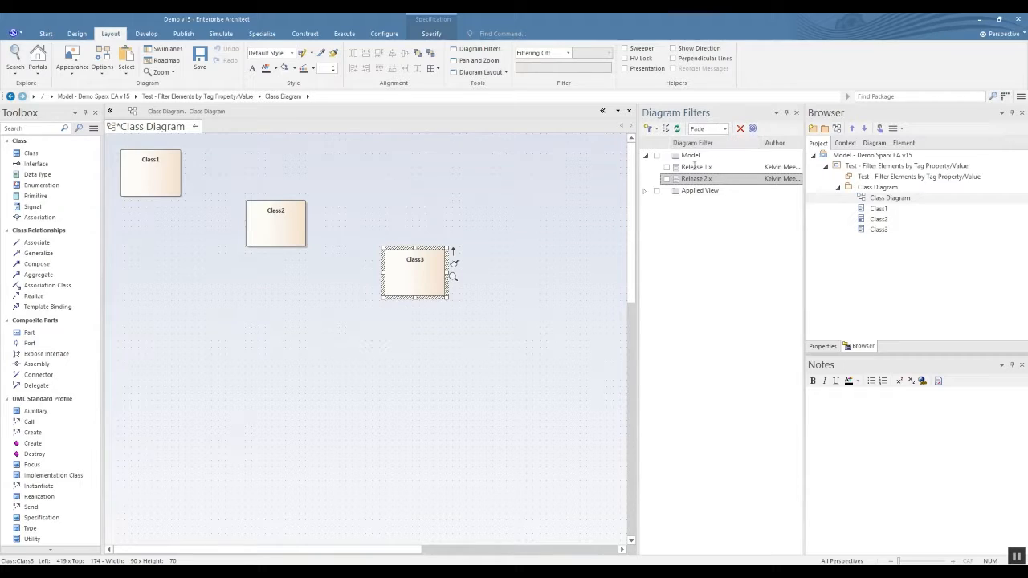
# Enable the Release 1.x filter on the class diagram and set the filter effect to Gray Scale
pyautogui.click(666, 167)
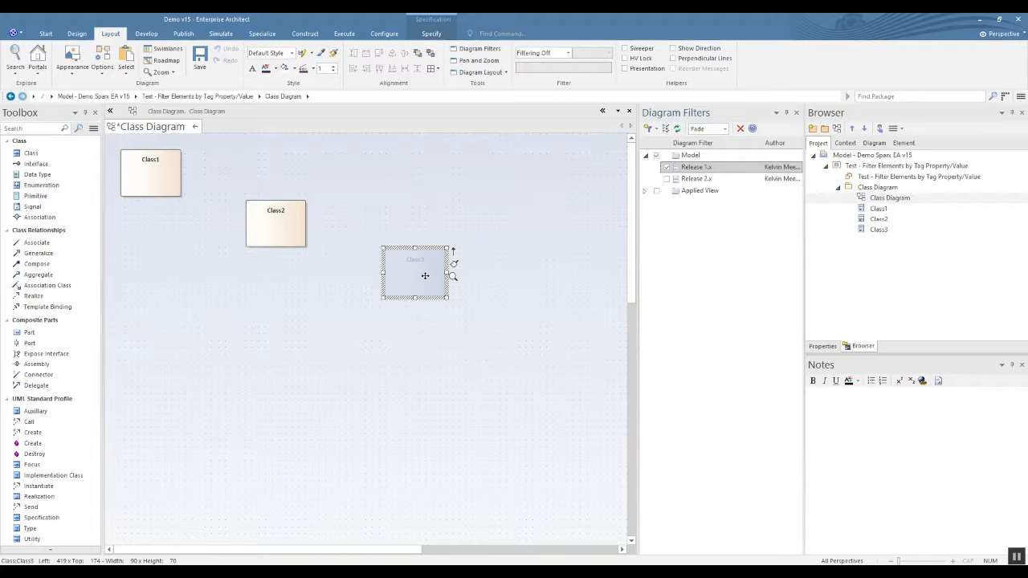
pyautogui.click(724, 129)
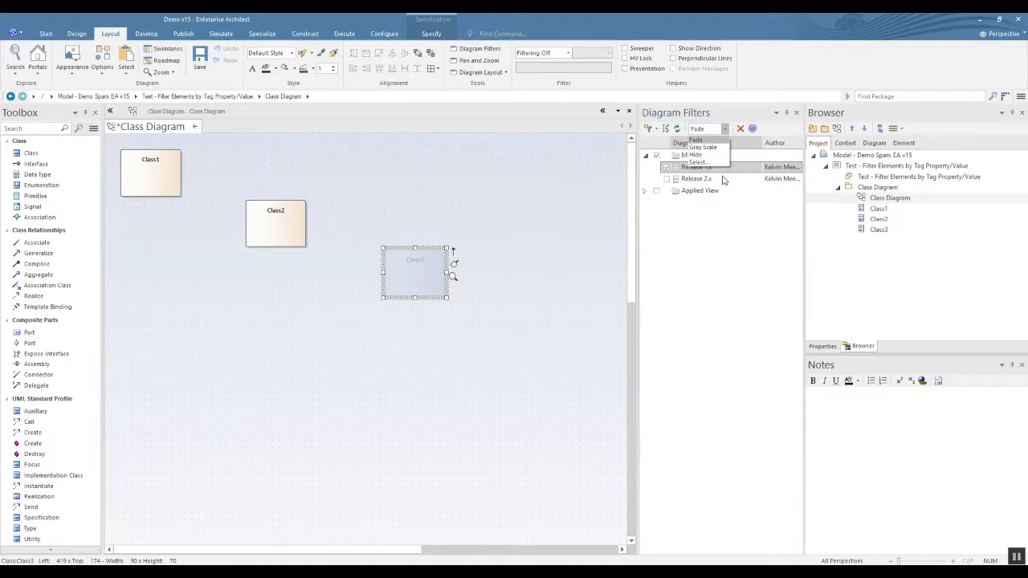
pyautogui.click(709, 149)
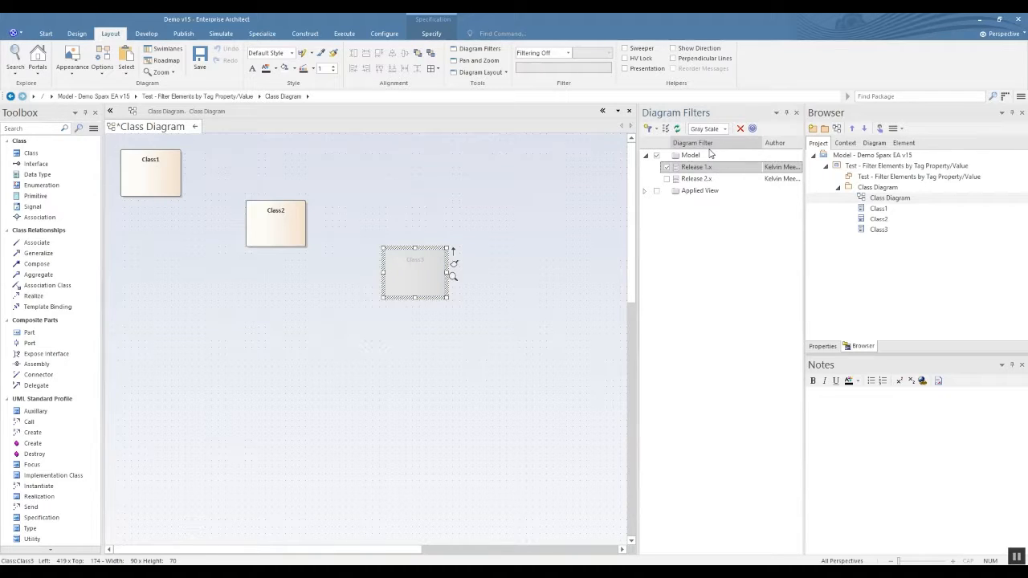
pyautogui.click(564, 178)
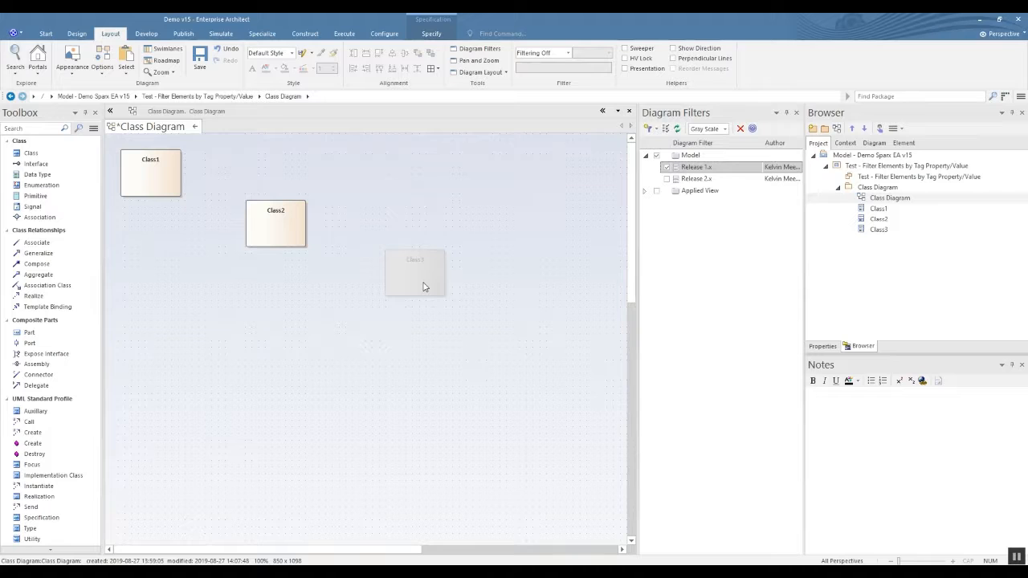
# Switch the diagram filtering from Release 1.x to Release 2.x, clear it, and enable Release 1.x again
pyautogui.click(666, 168)
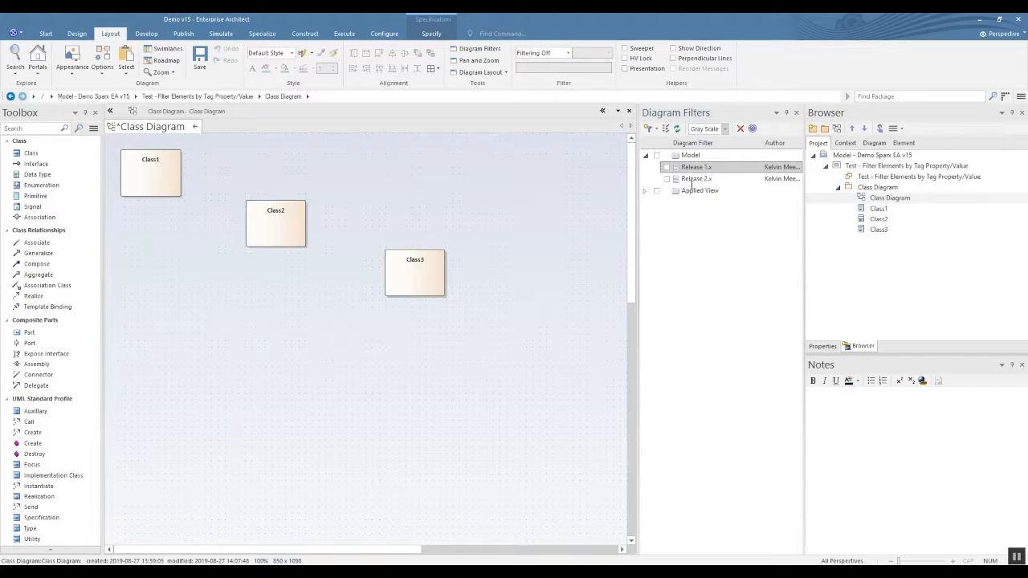
pyautogui.click(666, 179)
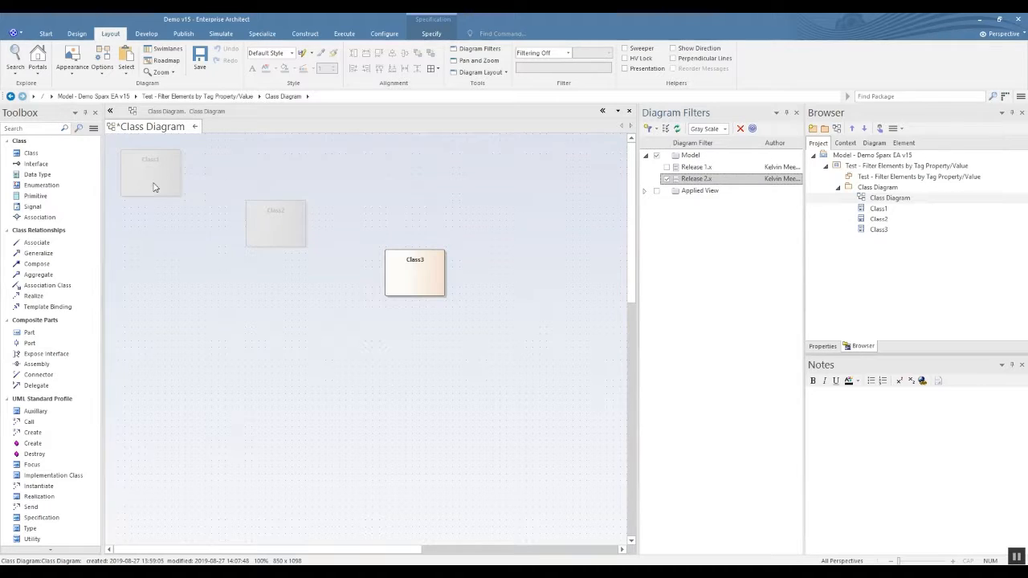
pyautogui.click(666, 167)
pyautogui.click(667, 167)
pyautogui.click(667, 179)
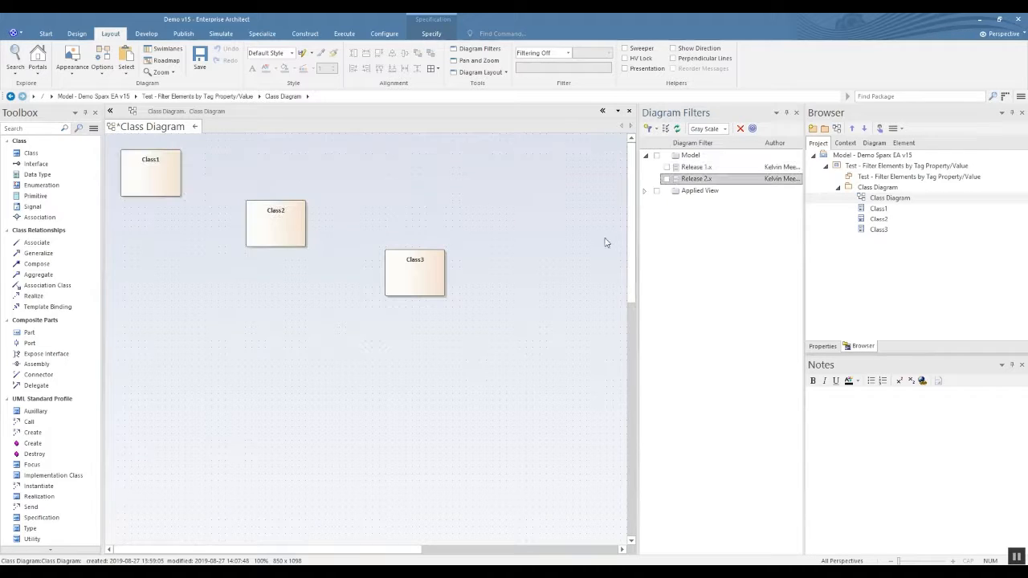
pyautogui.click(666, 168)
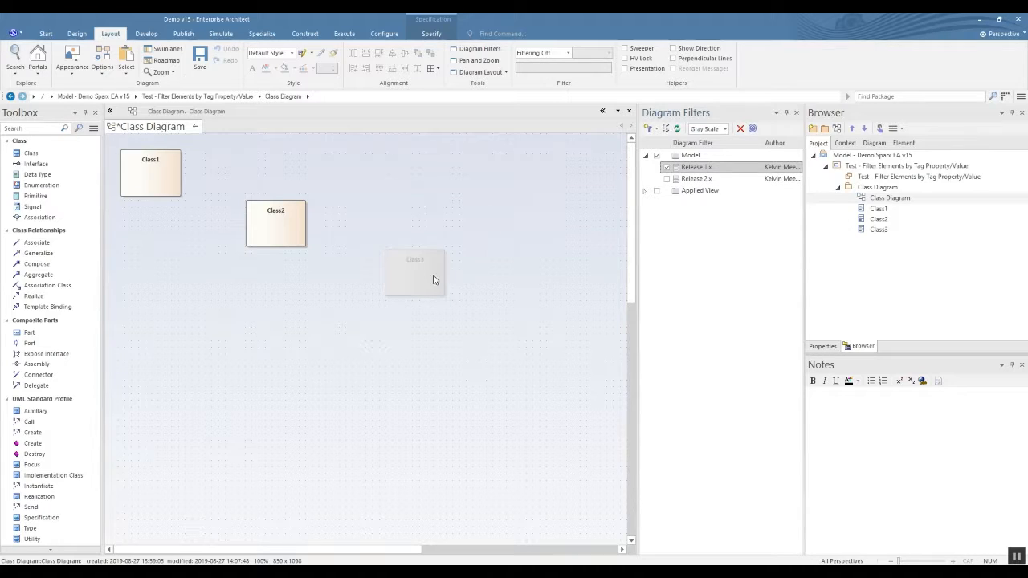
# Switch the class diagram's active filter from Release 1.x to Release 2.x, then turn Release 2.x off
pyautogui.click(666, 168)
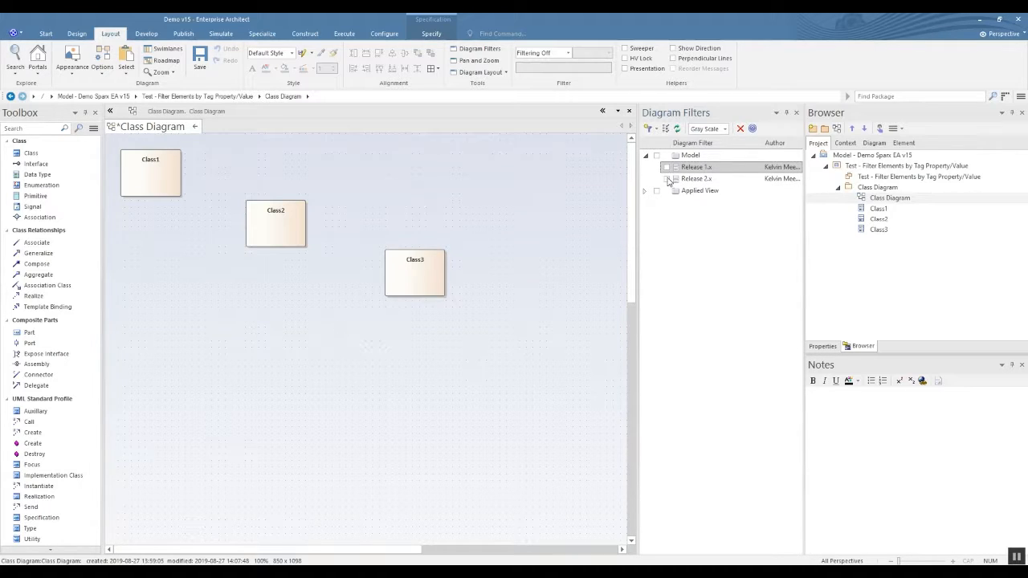
pyautogui.click(666, 180)
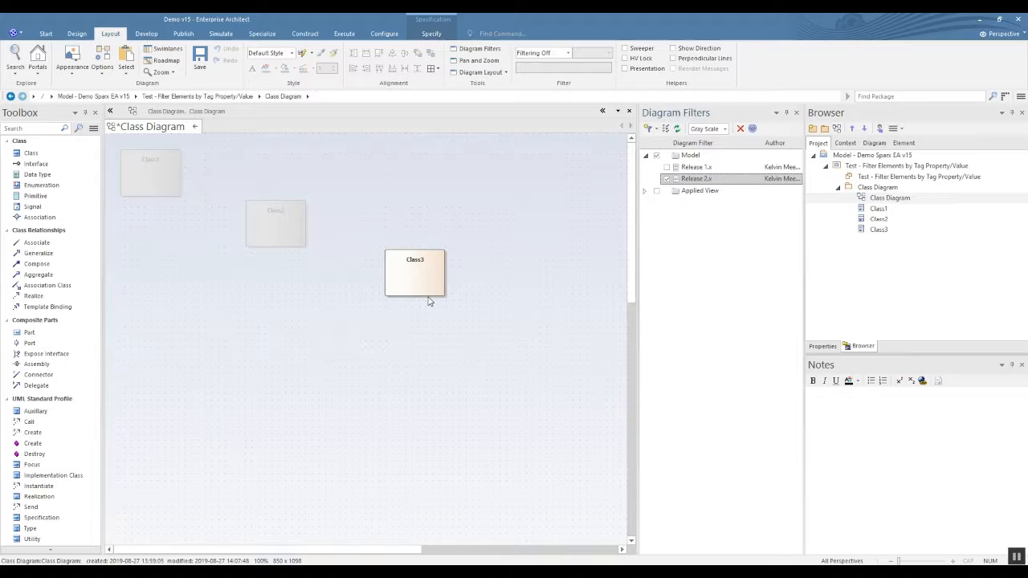
pyautogui.click(666, 179)
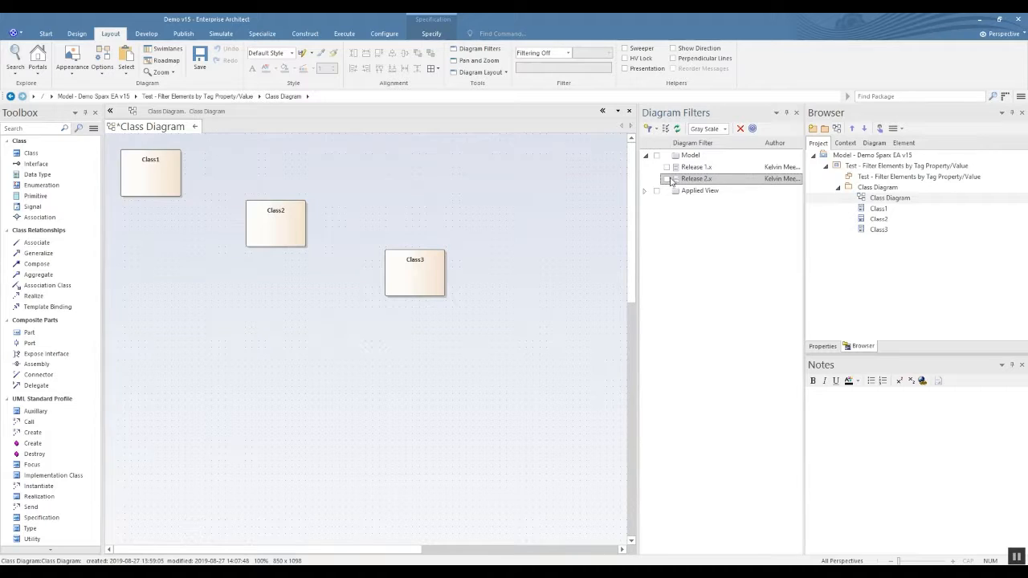
# Set the filter effect to Hide and try it on the class diagram by turning the Release 2.x filter on and off
pyautogui.click(723, 130)
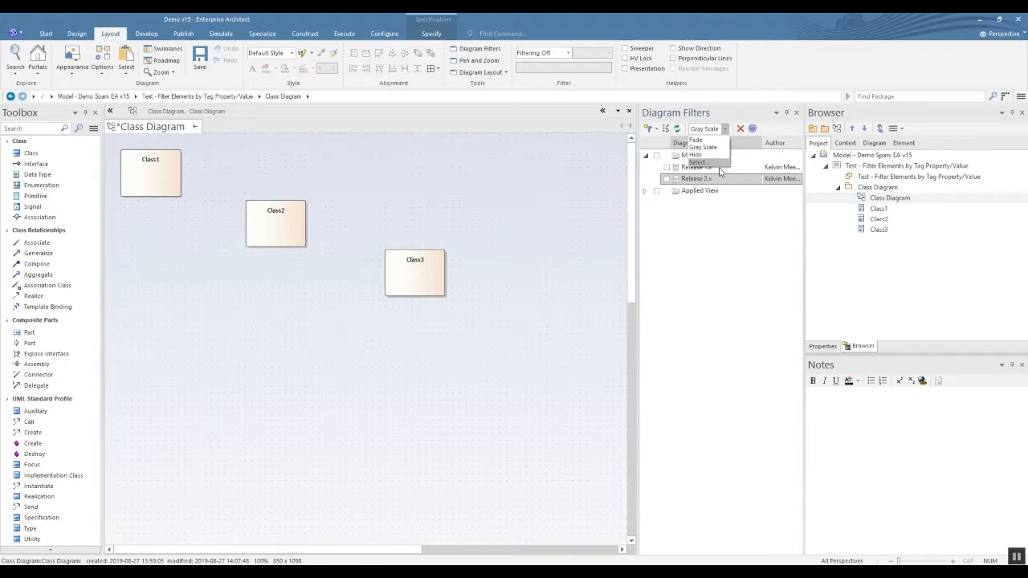
pyautogui.click(697, 154)
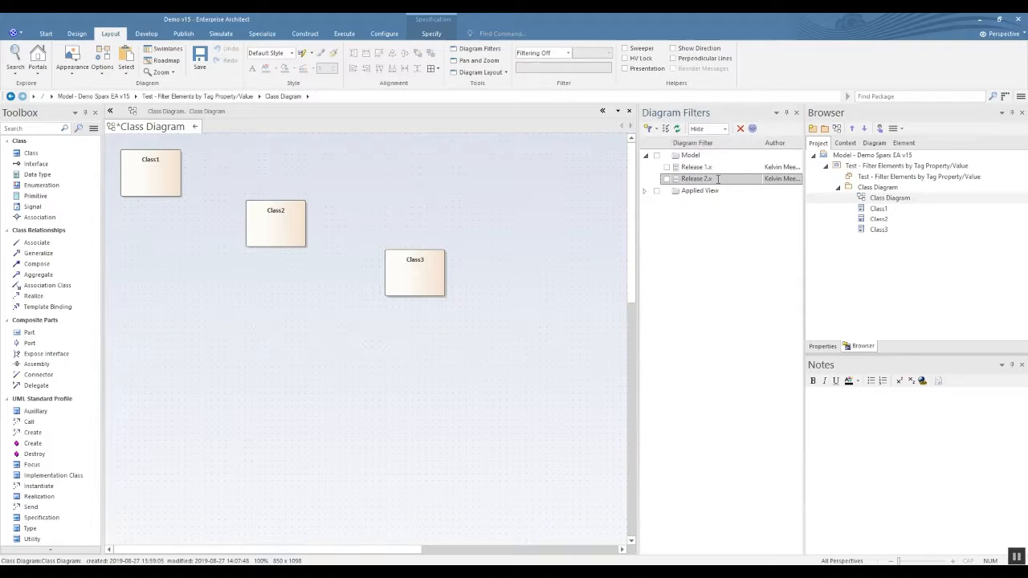
pyautogui.click(667, 179)
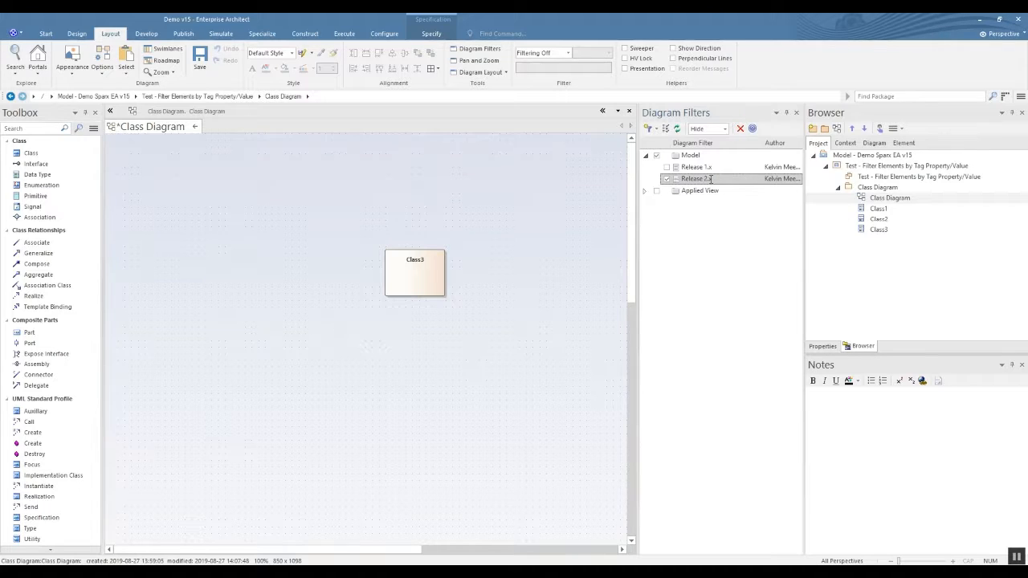
pyautogui.click(667, 180)
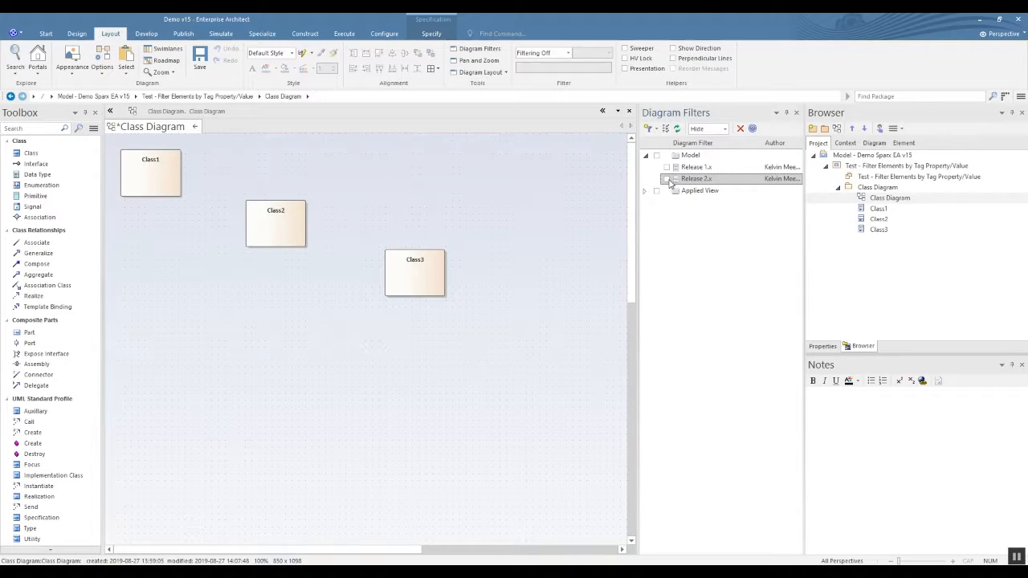